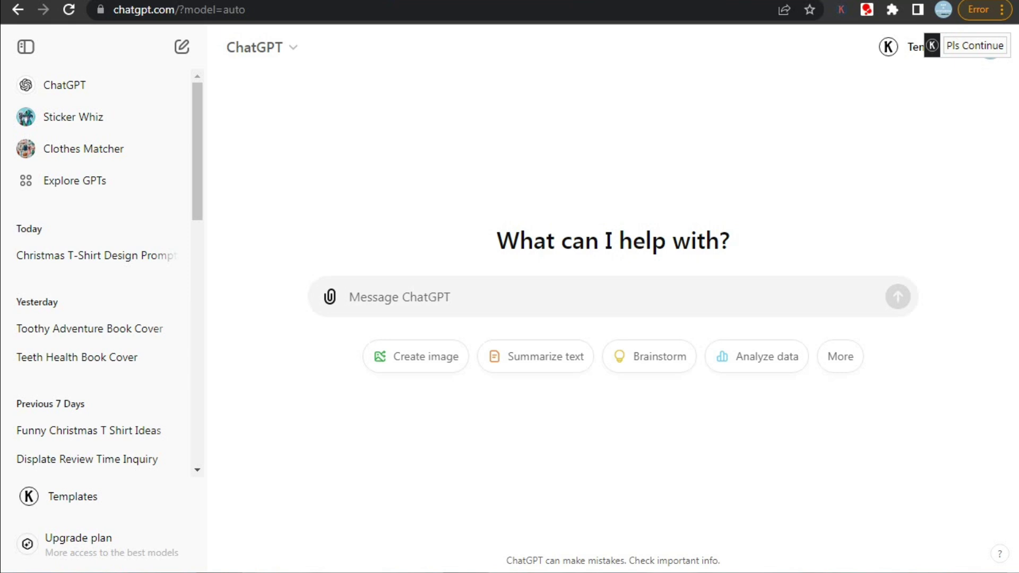
- Paste and send the request for ten vintage mountain-inspired t-shirt design prompts
right_click(406, 298)
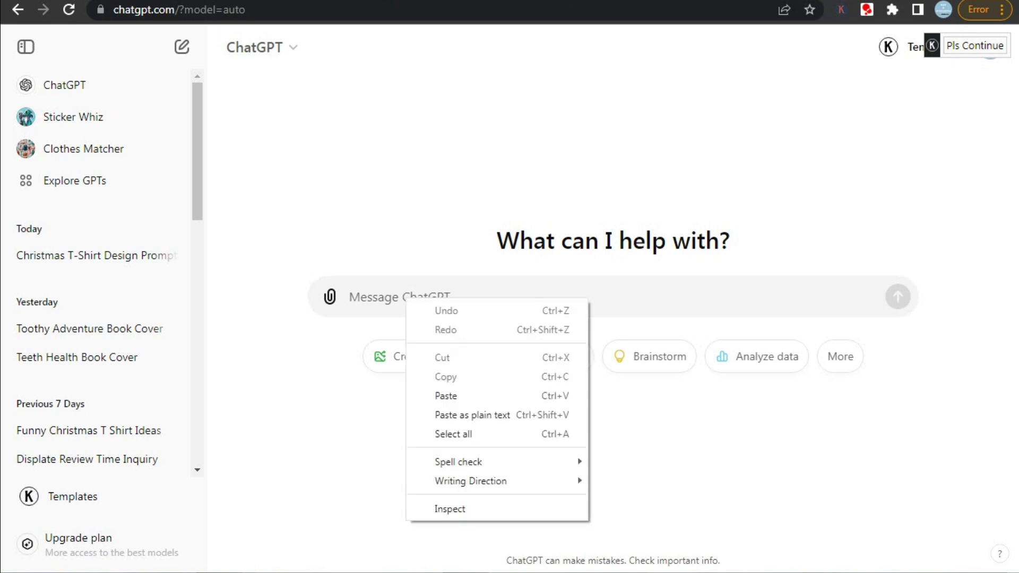
left_click(446, 396)
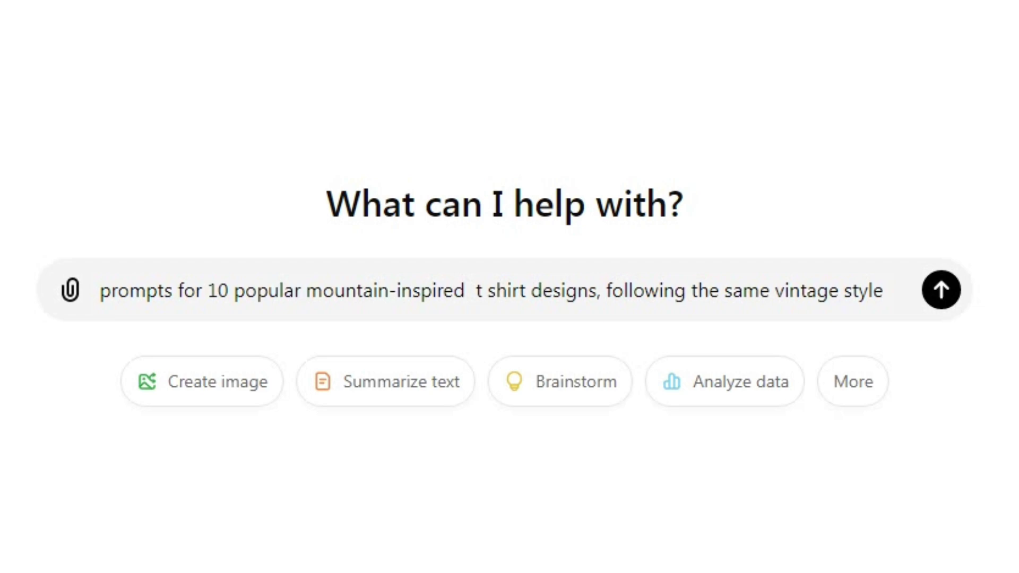
key("Return")
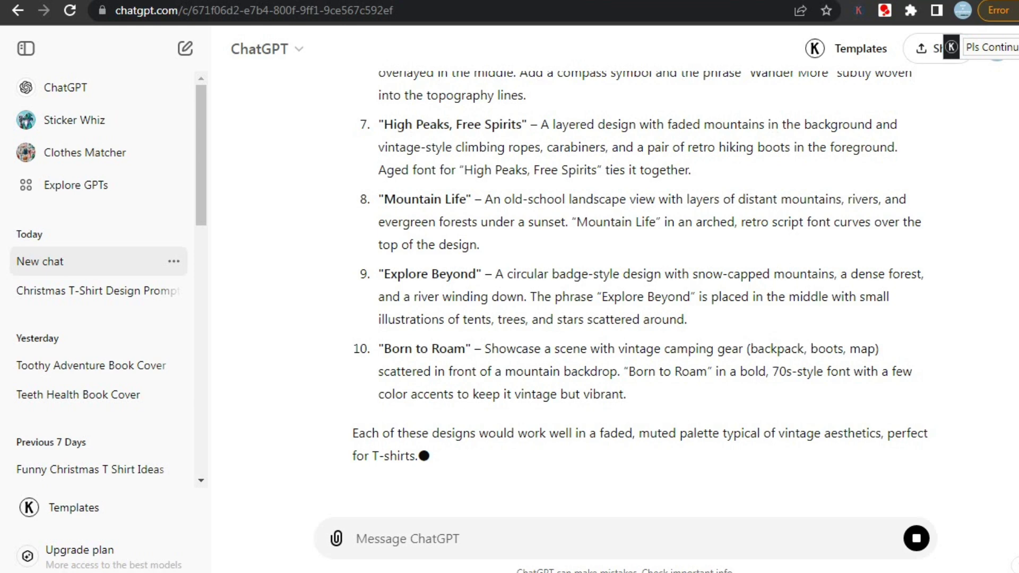
type("a")
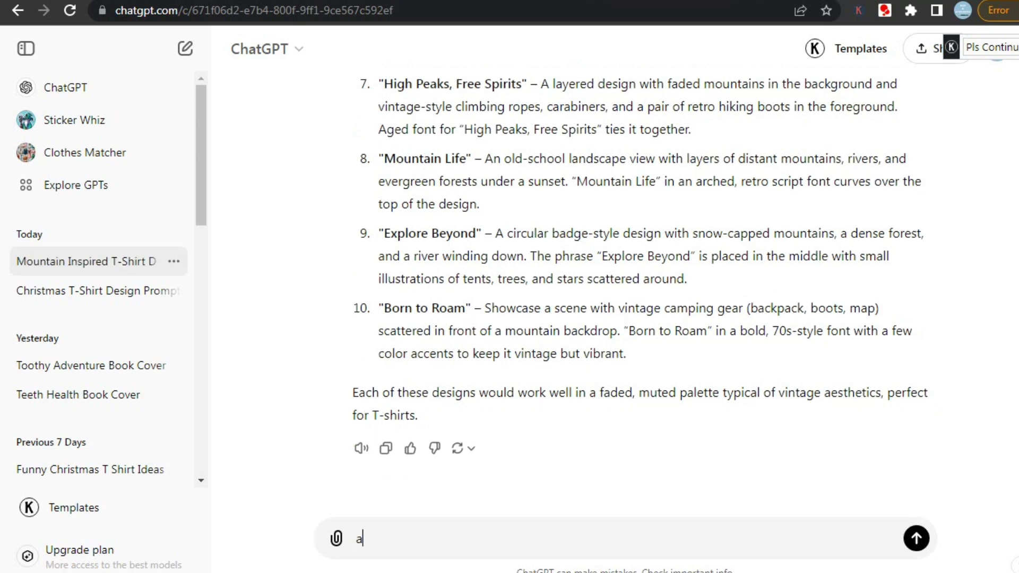
type("dd ")
type("pop")
- Send follow-ups asking for prompts featuring named, famous U.S. mountains
key("BackSpace")
type("lar mountai")
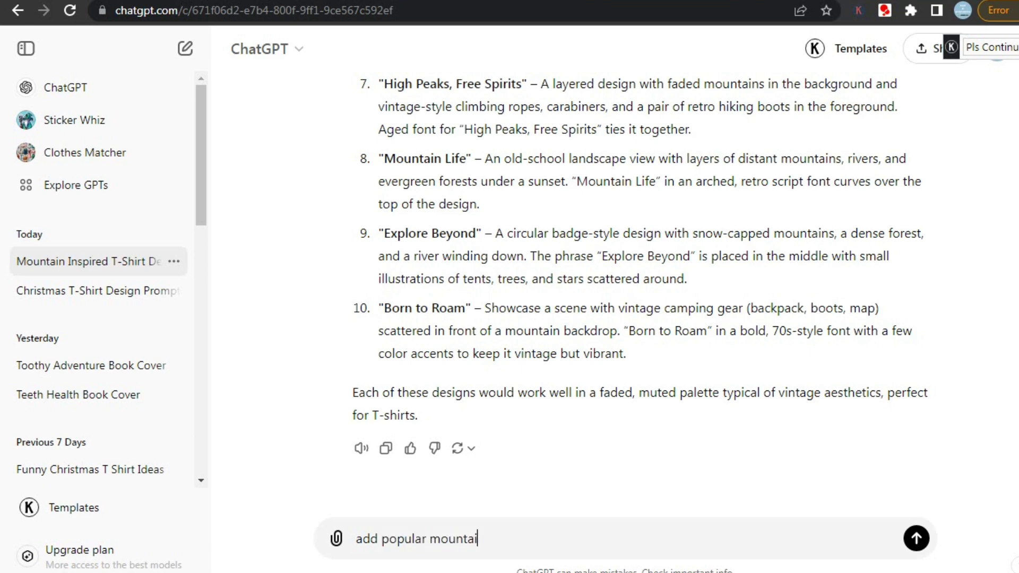
type(" name")
type(" and them")
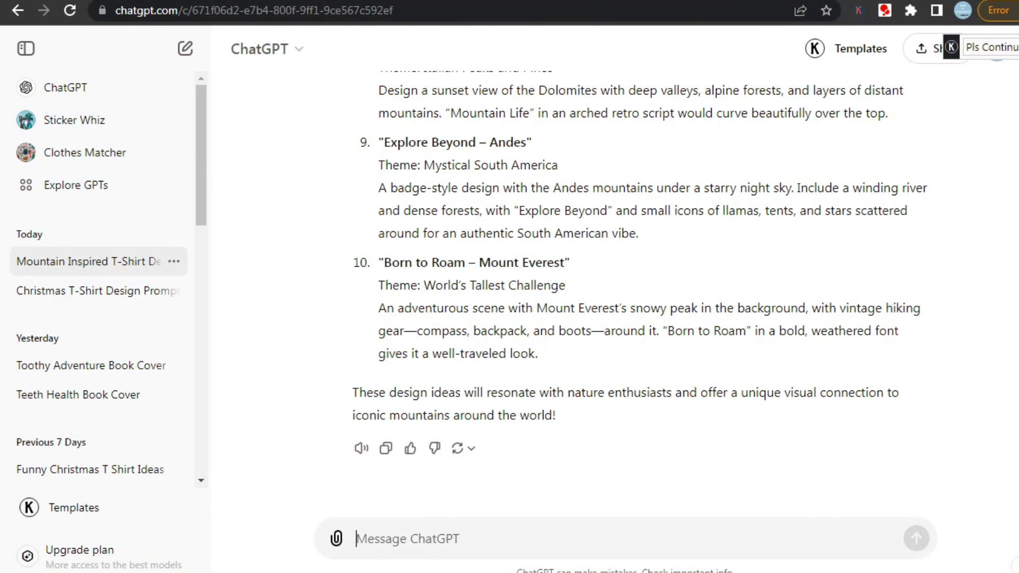
type("how ab")
type("out")
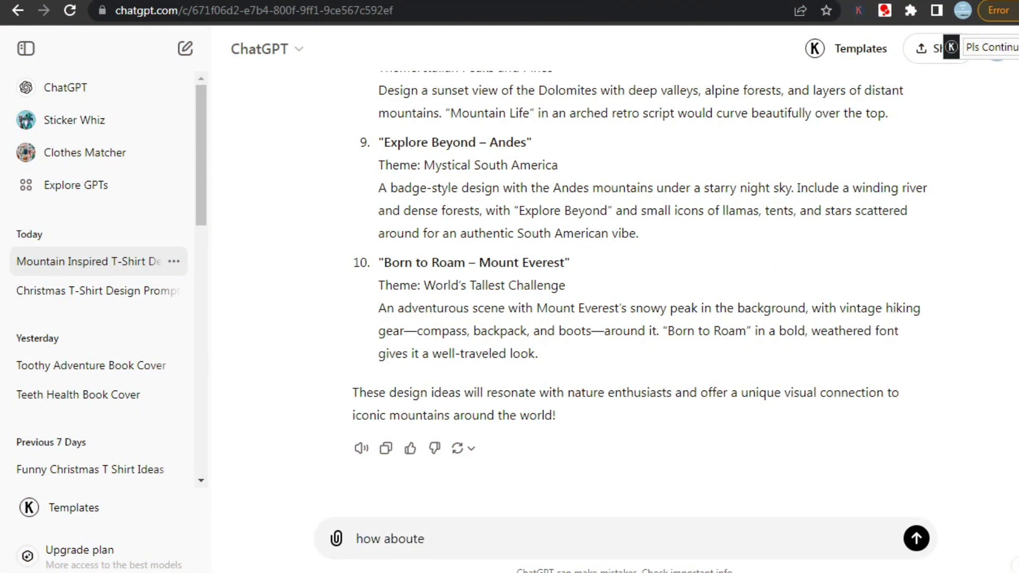
type("us")
type("ountains")
left_click(428, 539)
type(".")
key("Return")
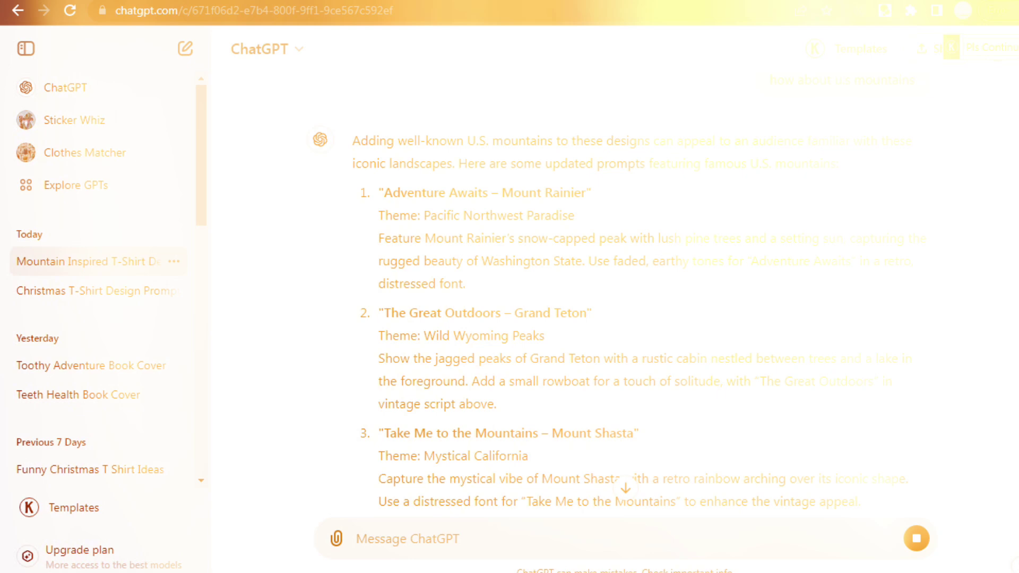
- Copy the Grand Teton design description and switch to the glif page
left_click_drag(379, 358, 497, 404)
right_click(506, 381)
left_click(550, 393)
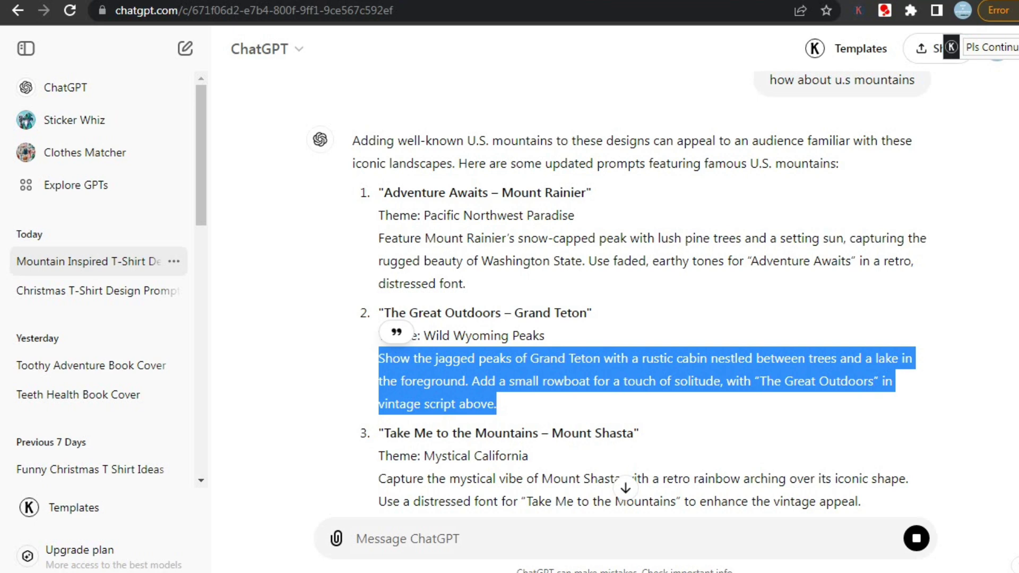
key("ctrl+Tab")
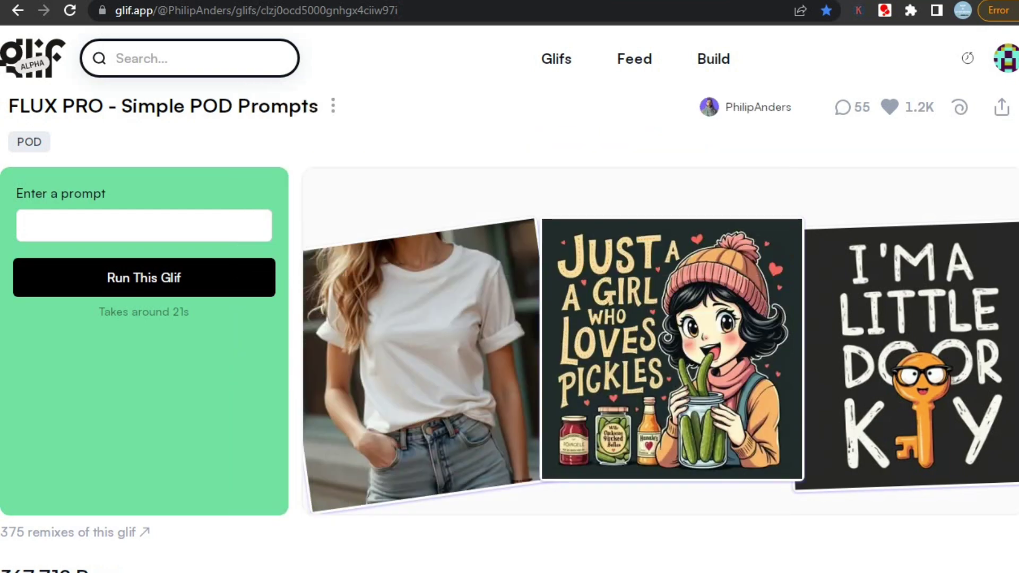
- Generate a Grand Teton design from the pasted, 'a t shirt design'-prefixed prompt
right_click(183, 225)
left_click(208, 296)
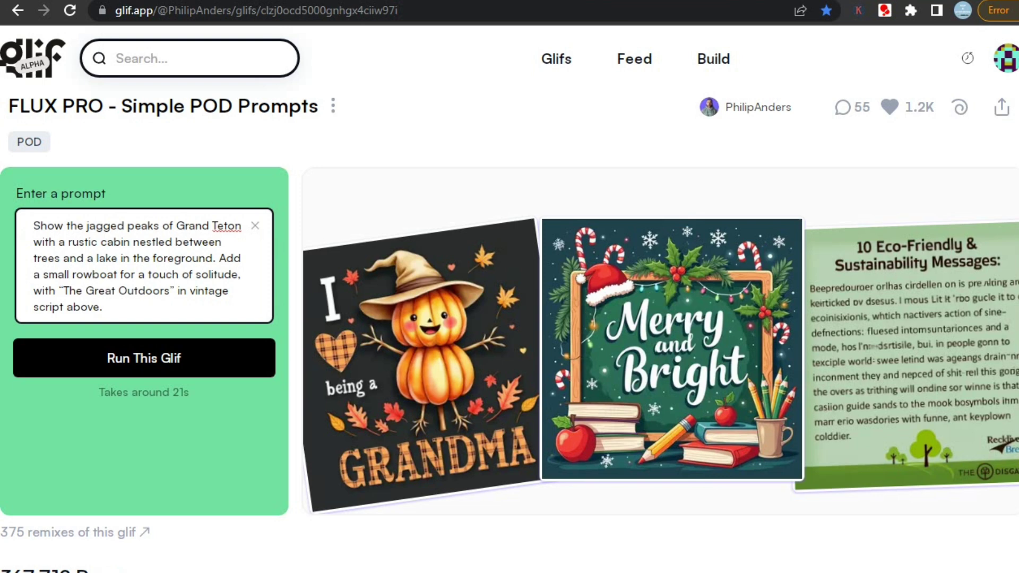
key("ctrl+Home")
type("a t shi")
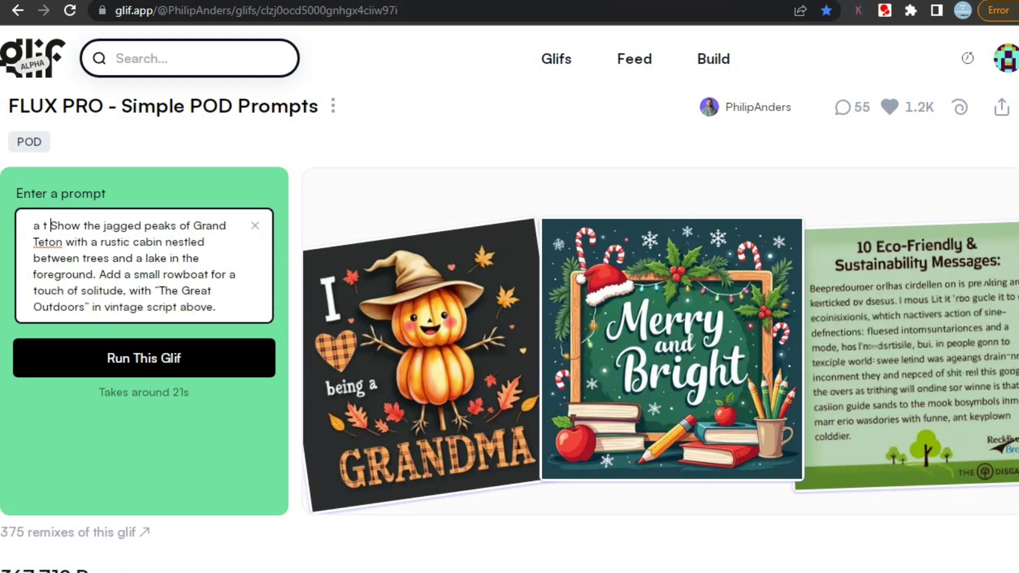
type("rt ")
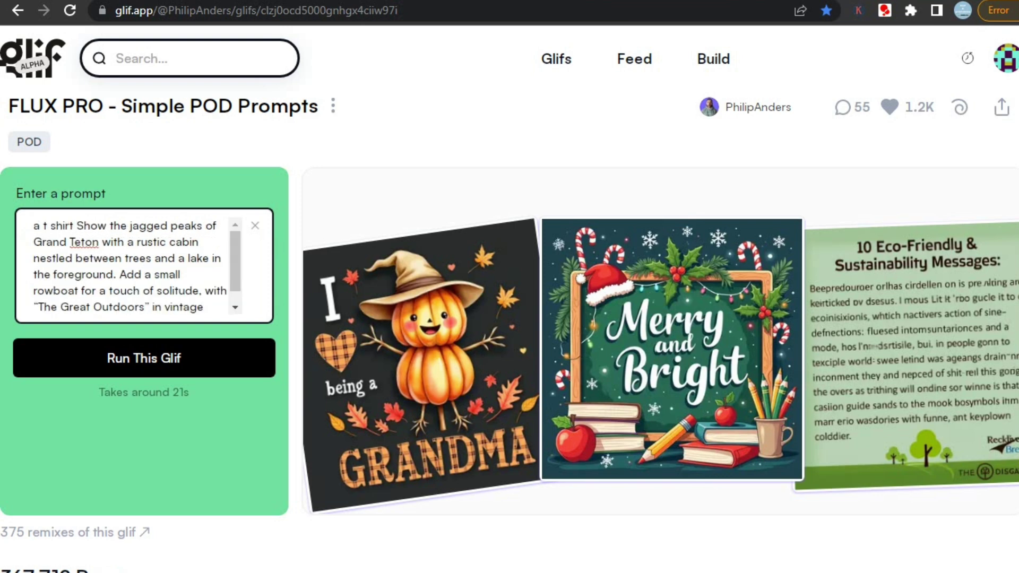
type("desing")
right_click(93, 225)
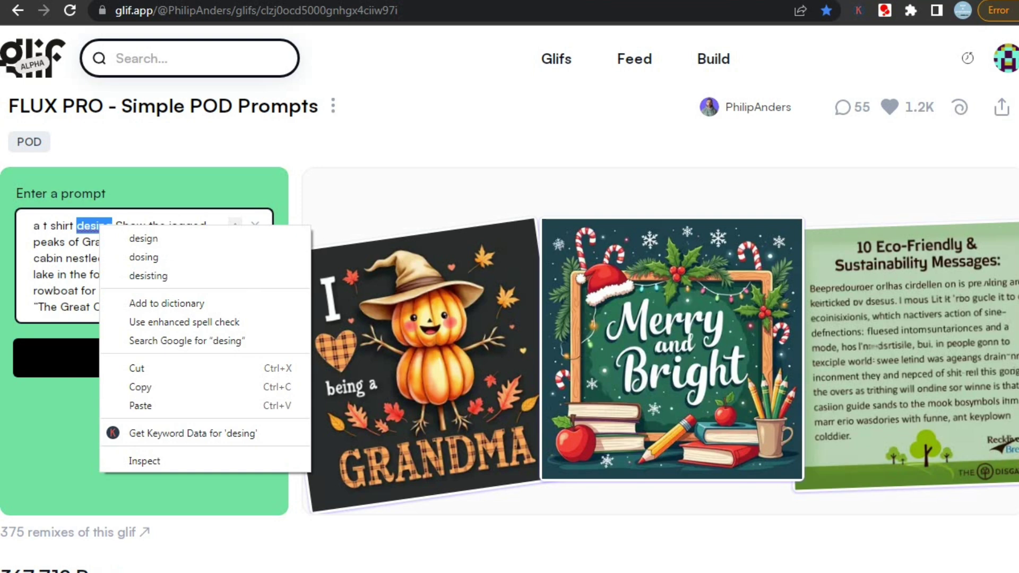
left_click(144, 239)
left_click(144, 358)
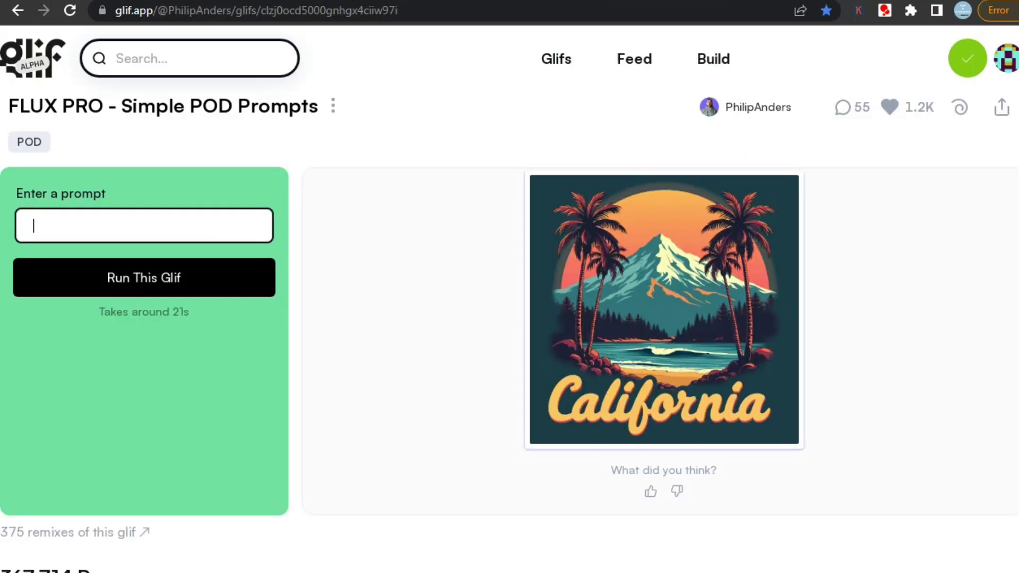
- Paste the 'Take a Hike' description as the prompt and generate that design
right_click(183, 222)
left_click(211, 326)
left_click(144, 357)
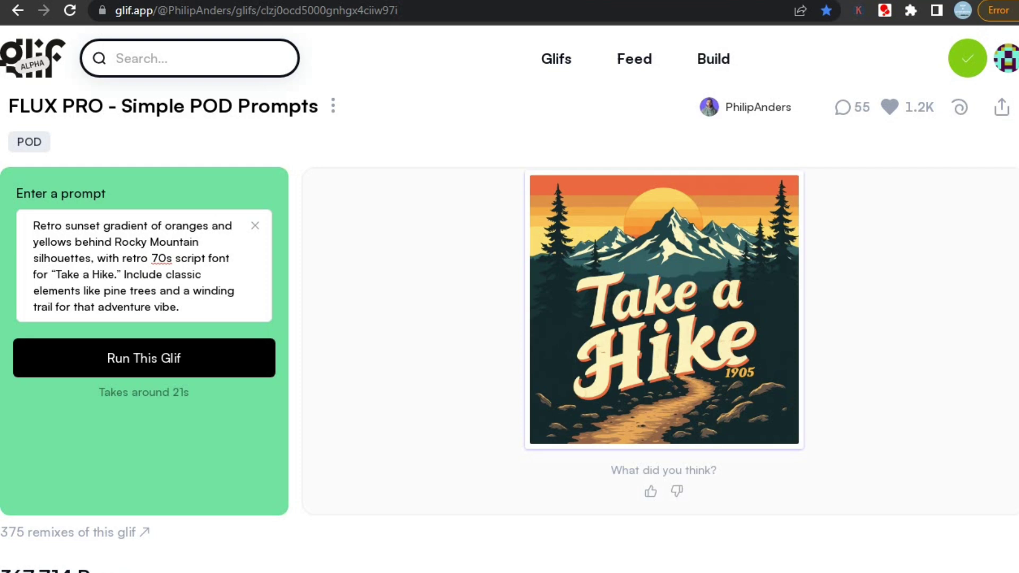
- Correct 'desing' to 'design' in the Take a Hike prompt and regenerate the design
key("Tab")
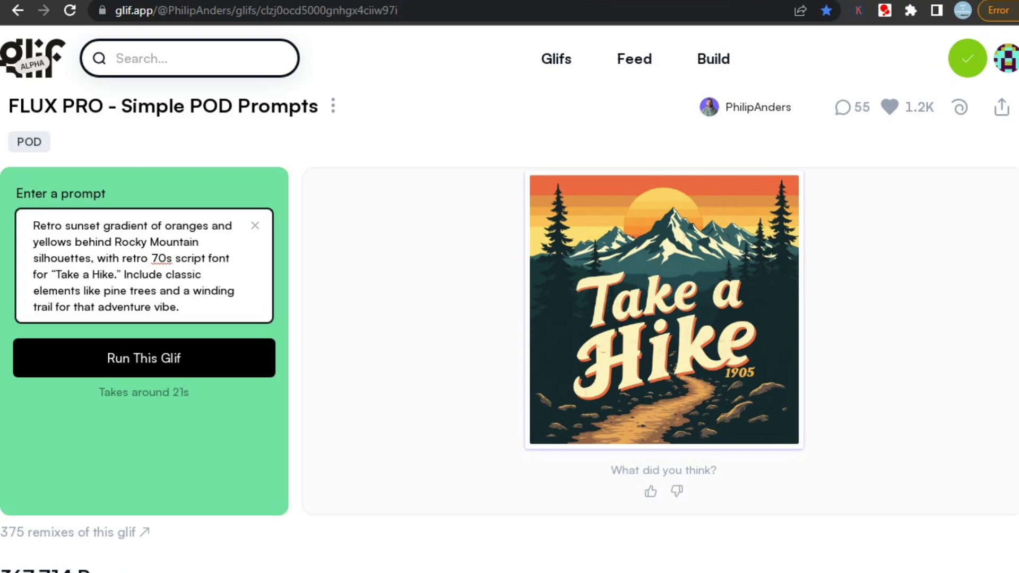
type("a tshi")
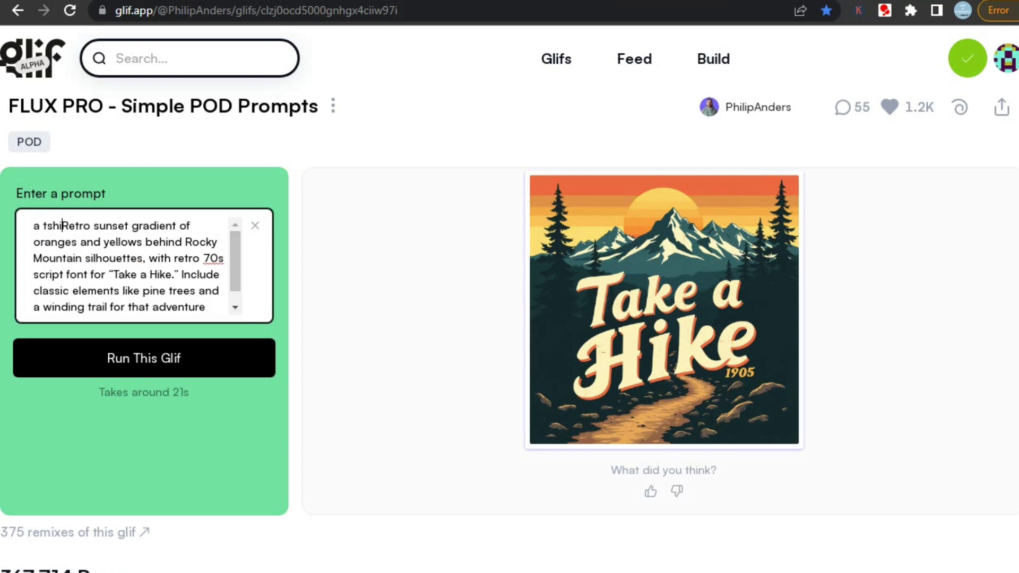
type("rt desing")
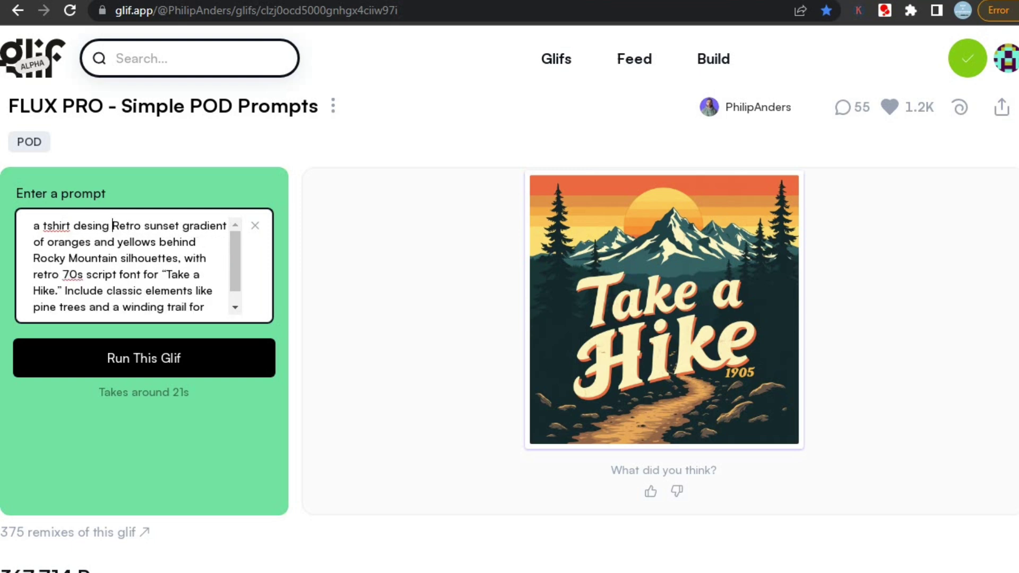
right_click(92, 225)
left_click(132, 236)
left_click(143, 359)
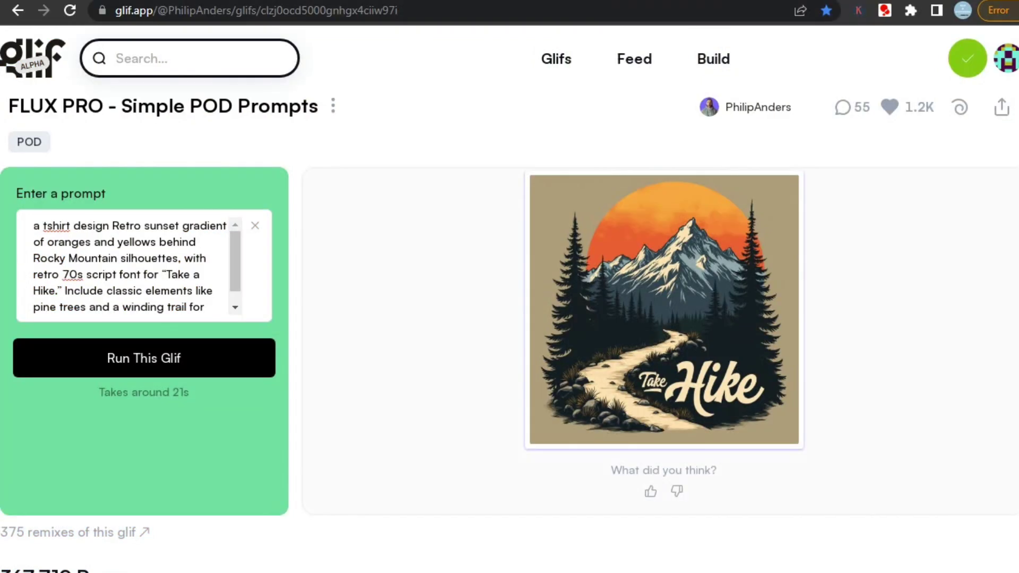
type("can")
type(" you give a chr")
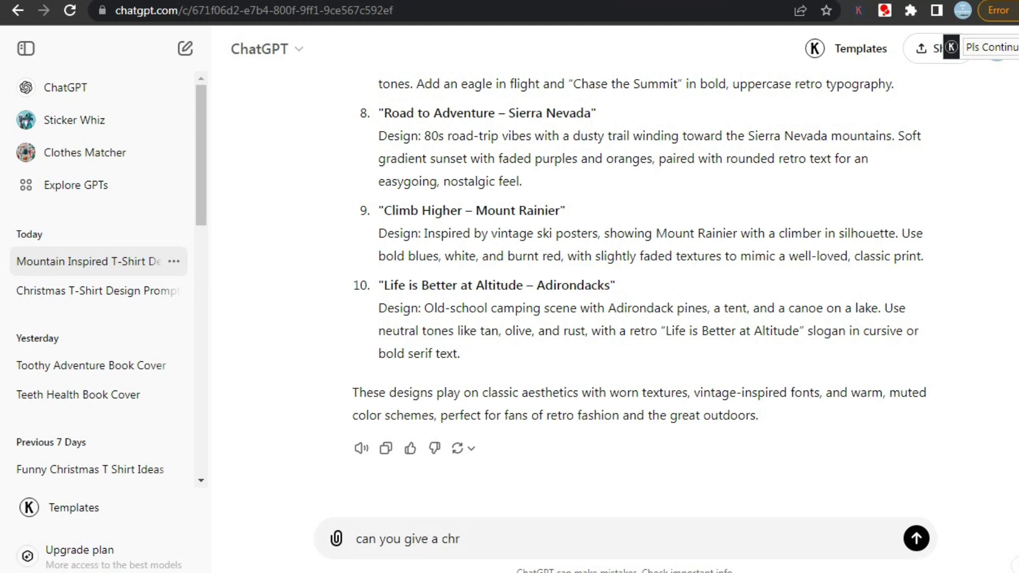
type("istmas desi")
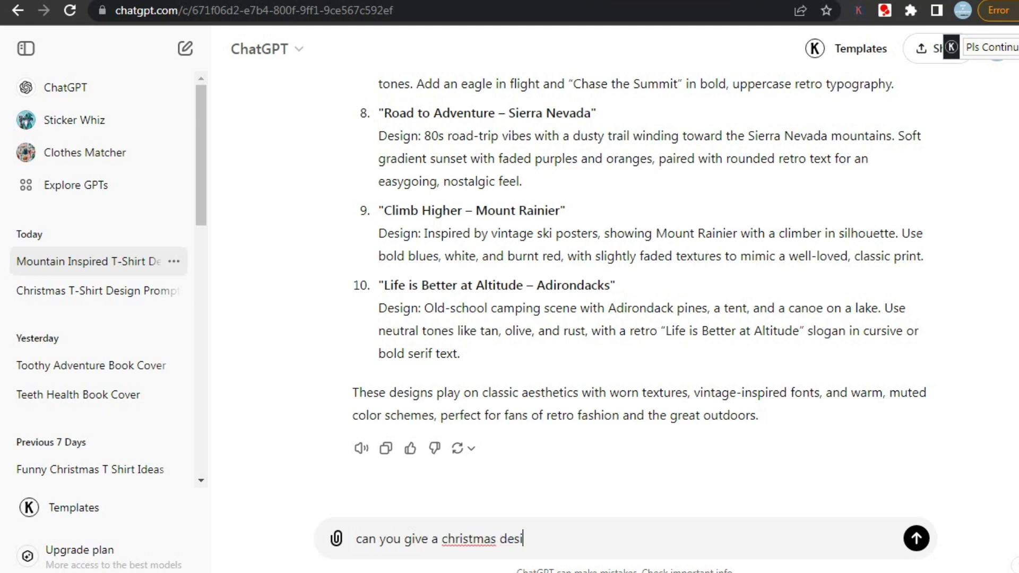
type("gn for t shirt")
- Request Christmas t-shirt designs, then customized versions for teachers and doctors
key("Return")
type("good")
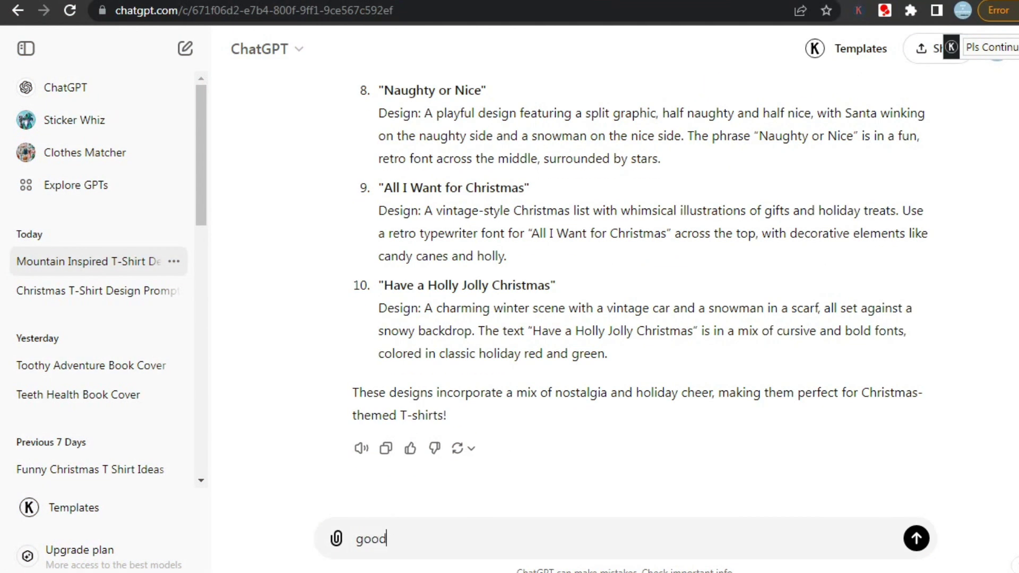
type(" but can you costumize")
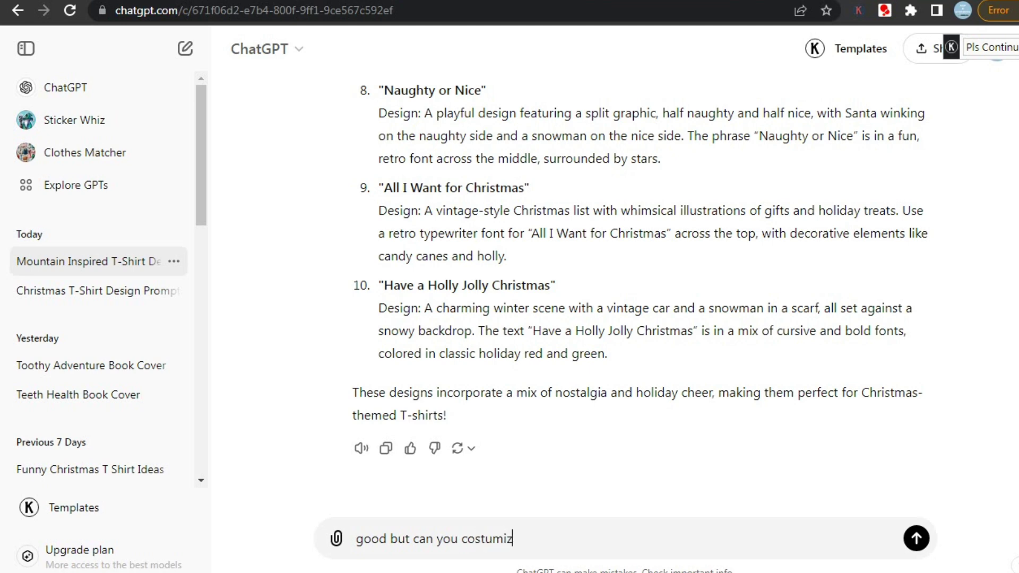
right_click(486, 538)
left_click(539, 301)
type("them for diffr")
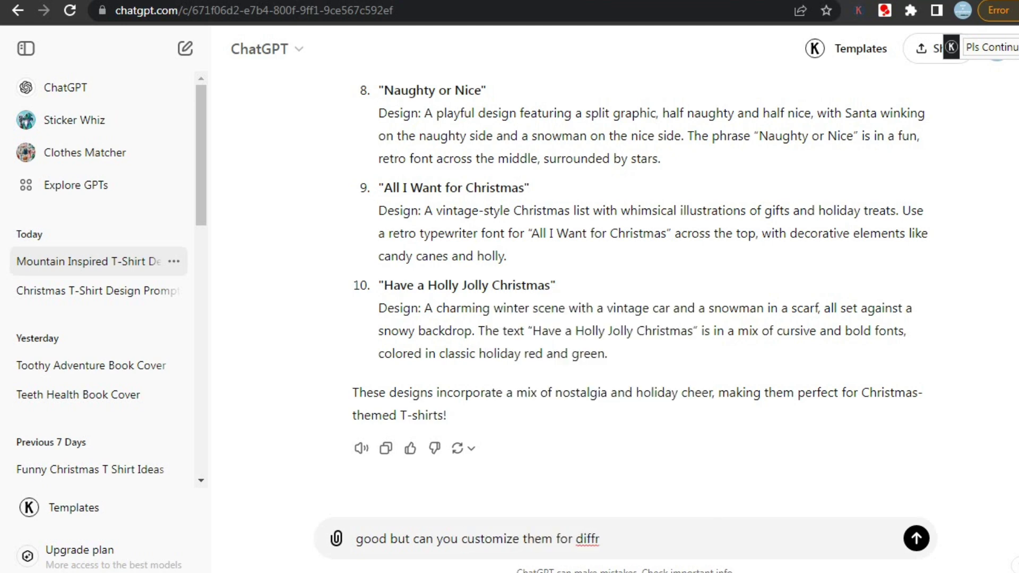
type("ent")
key("BackSpace")
key("BackSpace")
key("BackSpace")
type("erent profan")
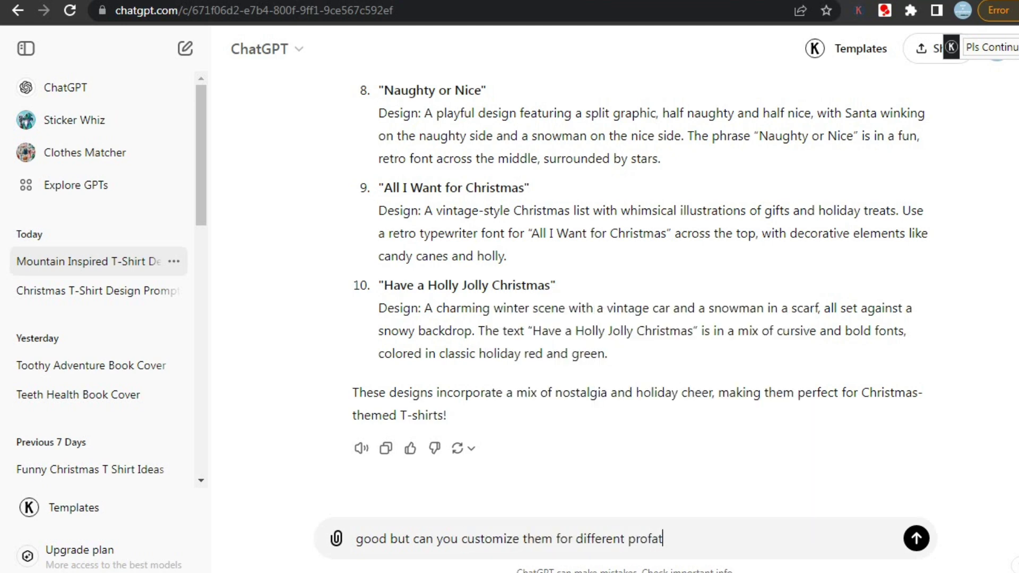
type("ations like ")
type("teacher and docter")
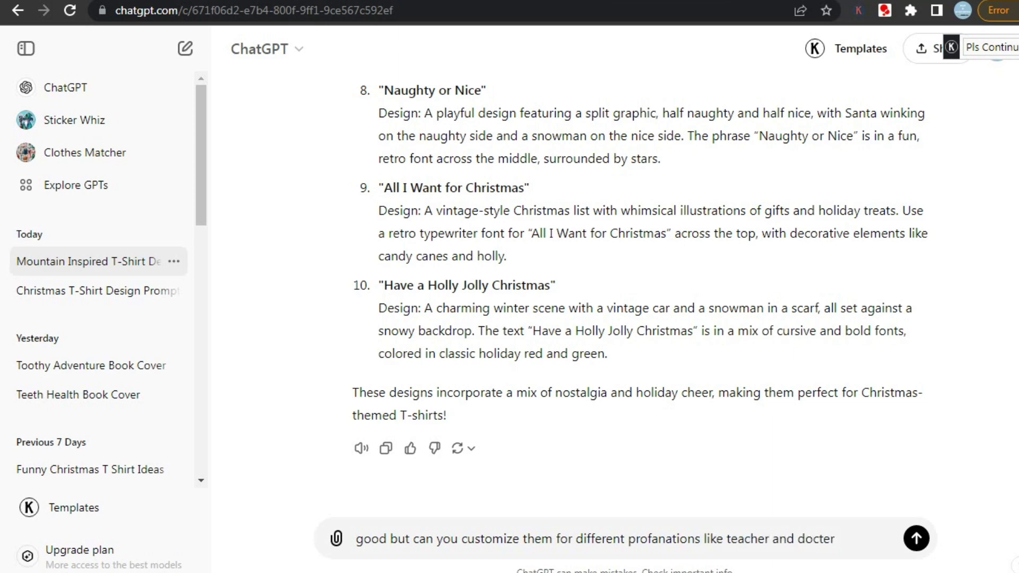
right_click(816, 538)
left_click(860, 299)
key("Return")
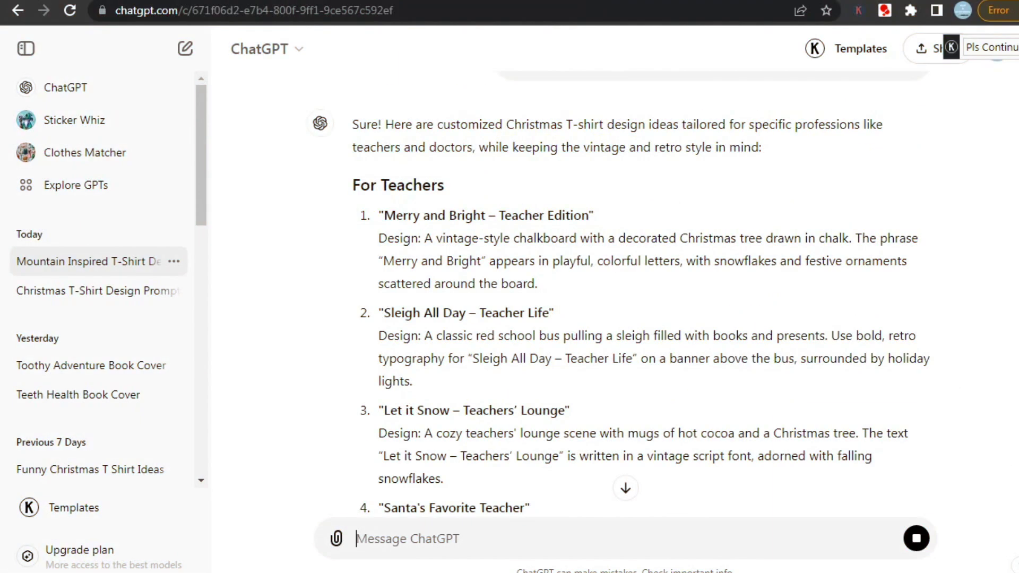
type("for t sh")
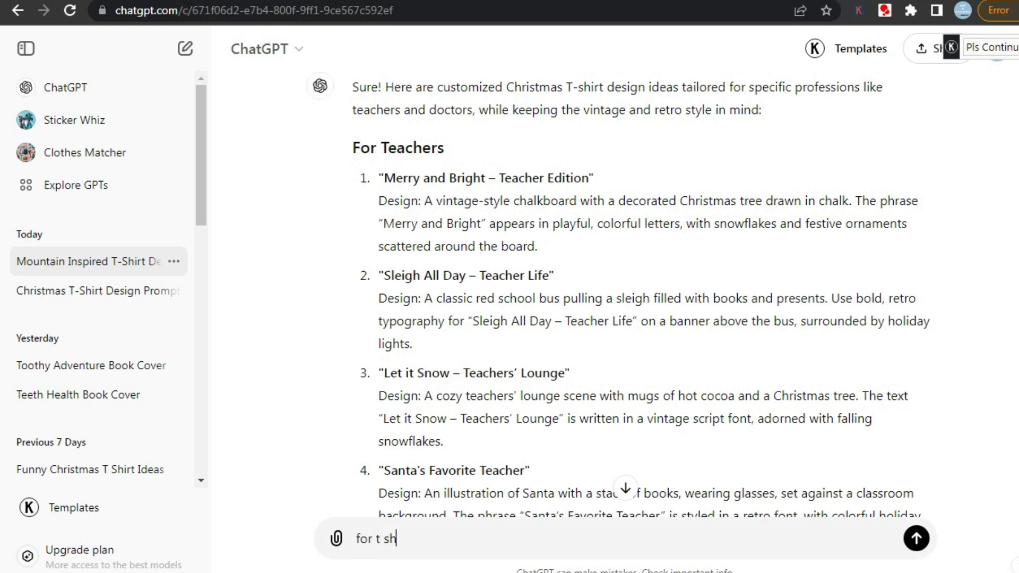
type("irt")
- Ask for t-shirt versions and copy the 'Sleigh All Day – Teacher Life' description
key("Return")
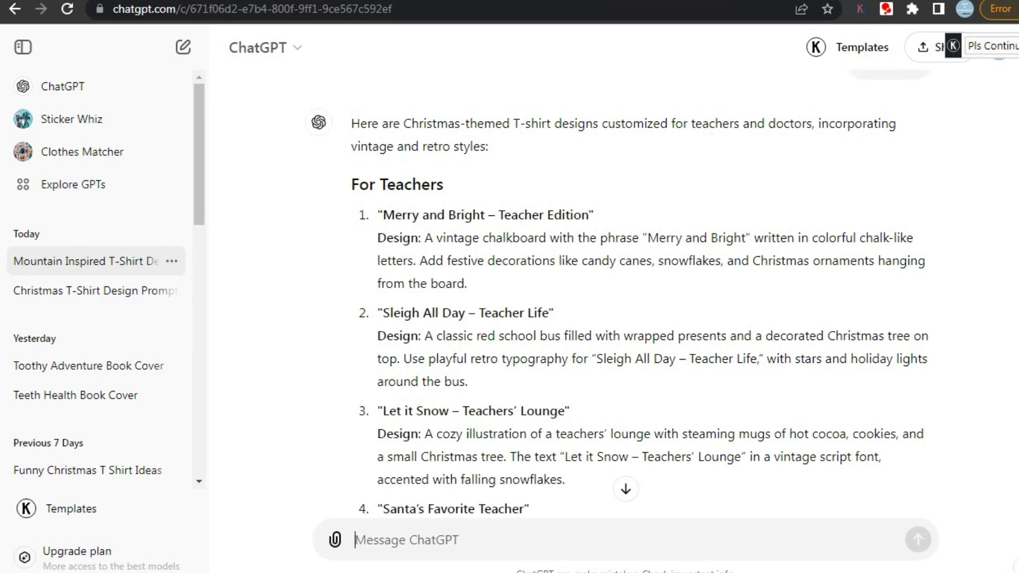
left_click_drag(425, 335, 468, 381)
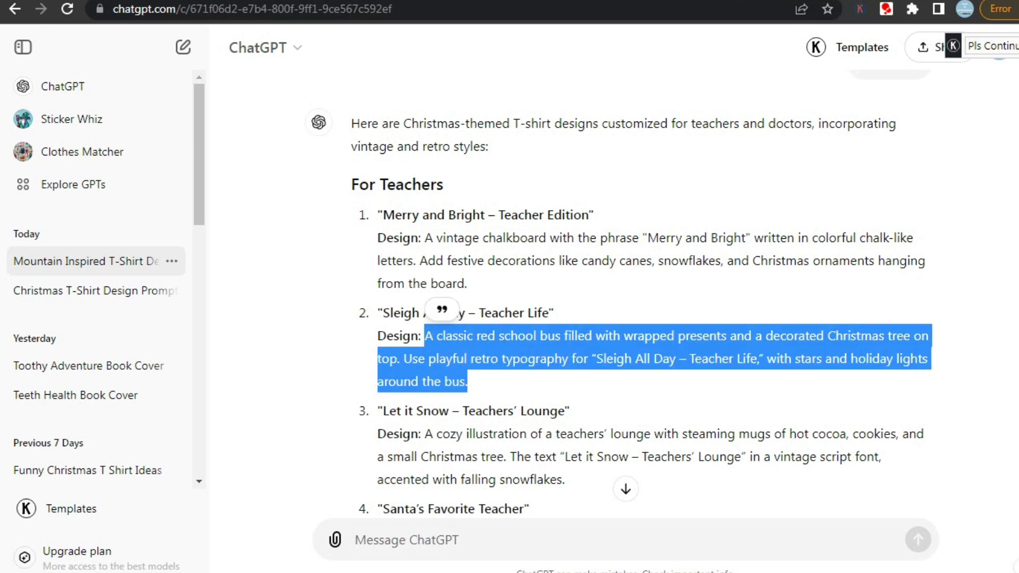
right_click(478, 357)
left_click(517, 368)
- Replace the glif prompt with the copied school bus description
key("ctrl+Tab")
key("ctrl+a")
key("BackSpace")
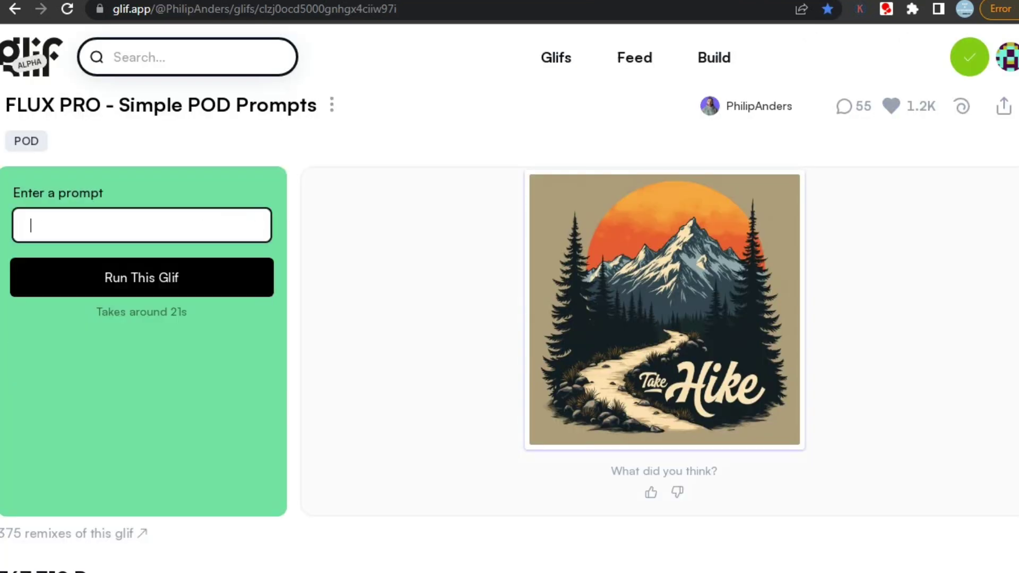
right_click(151, 226)
left_click(192, 322)
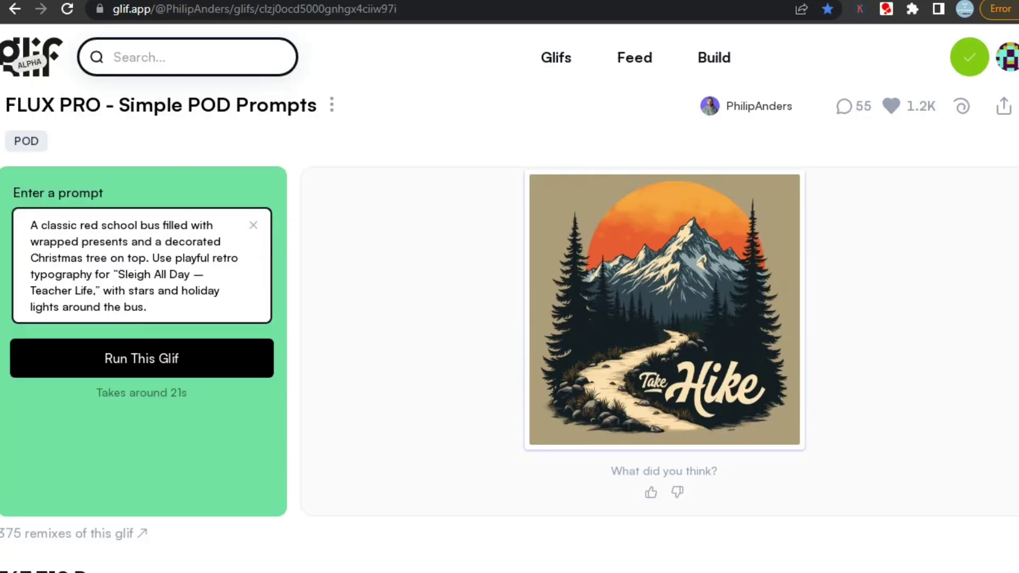
type("t shirt ")
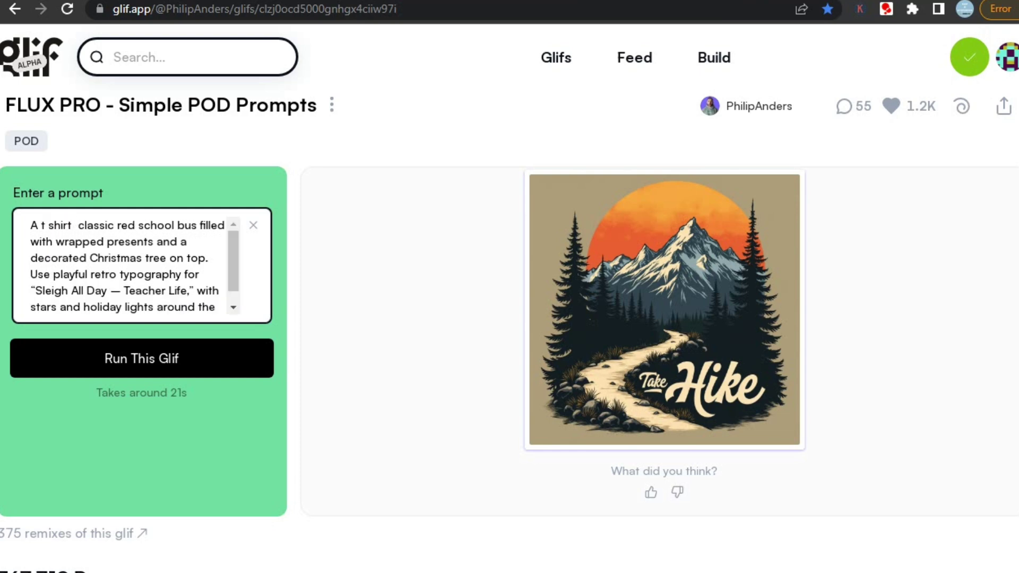
type("desigen")
- Correct 'desigen' to 'design' and generate the Sleigh All Day school bus design
right_click(100, 226)
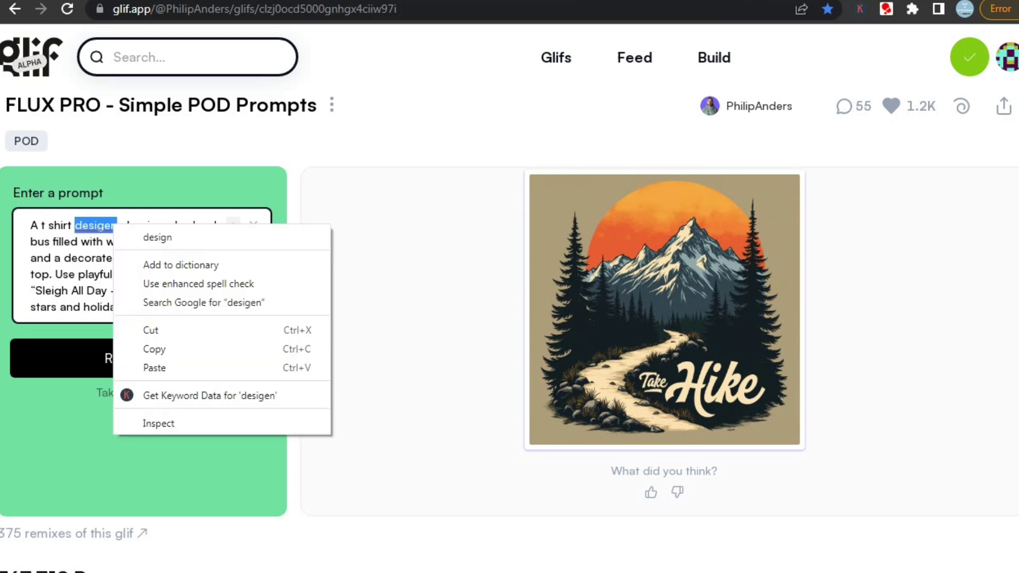
left_click(156, 236)
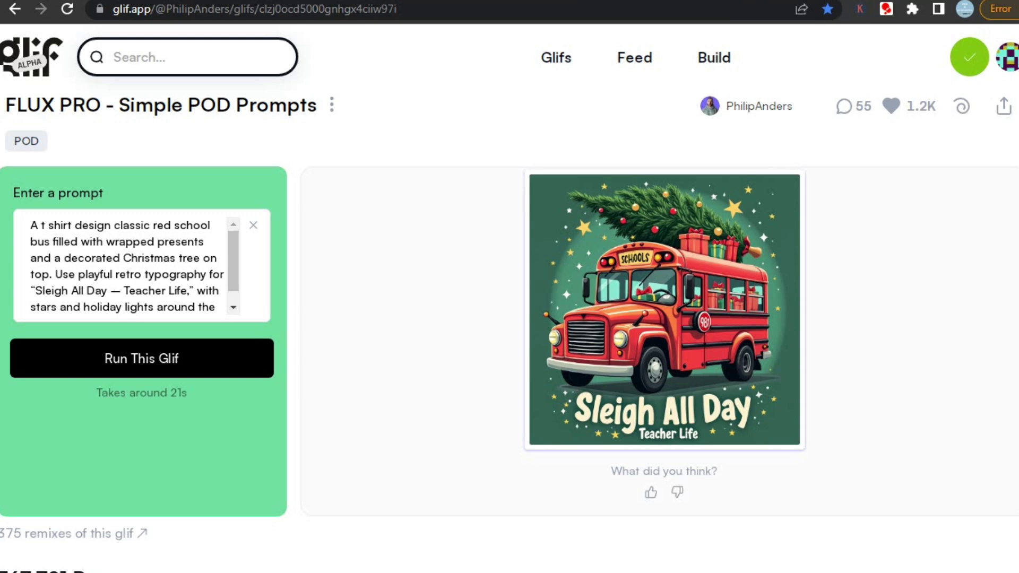
left_click(140, 358)
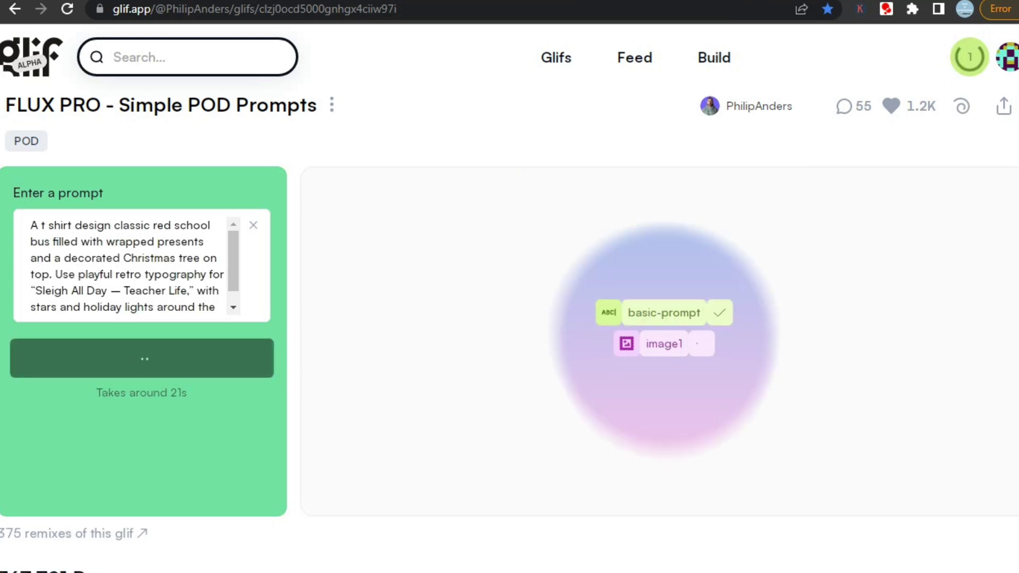
scroll(510, 319, "down", 5)
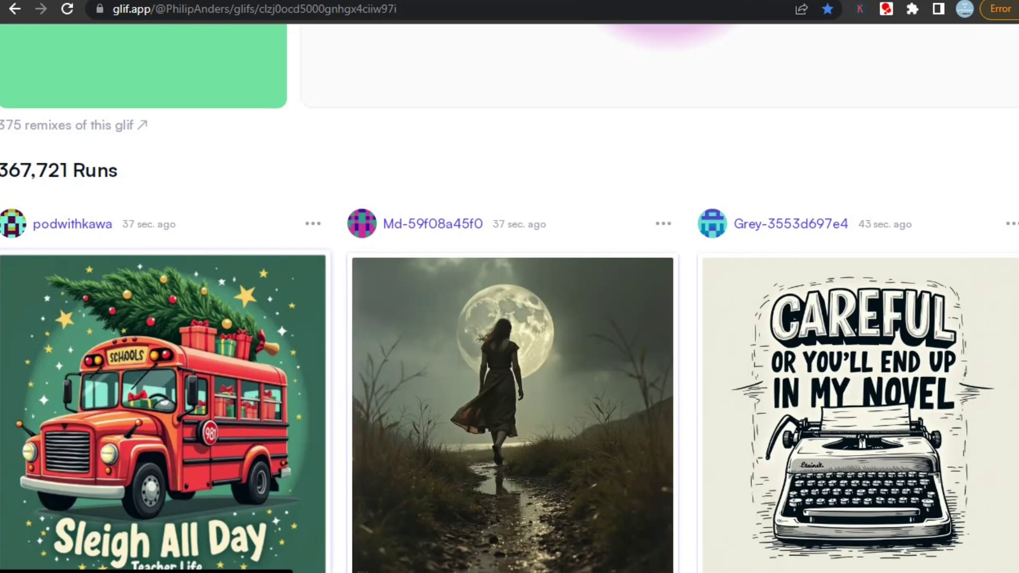
scroll(510, 319, "up", 5)
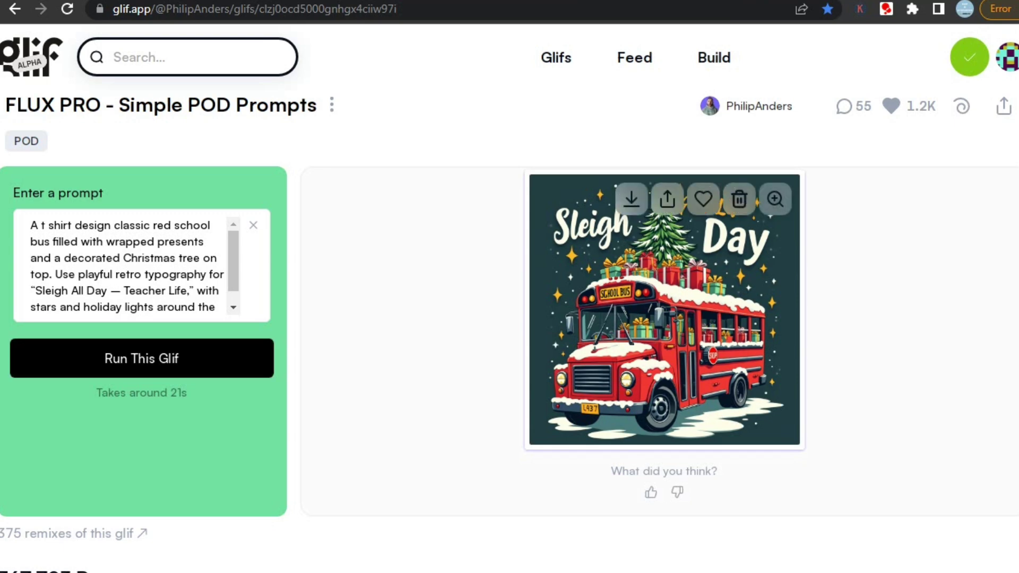
- Enlarge the Sleigh All Day school-bus design in the full-size image viewer
left_click(775, 199)
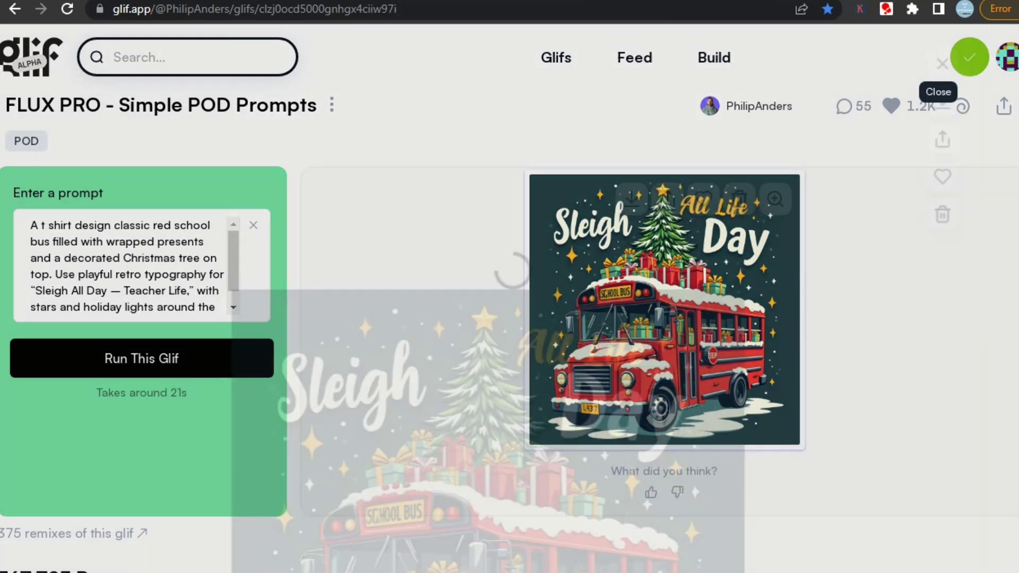